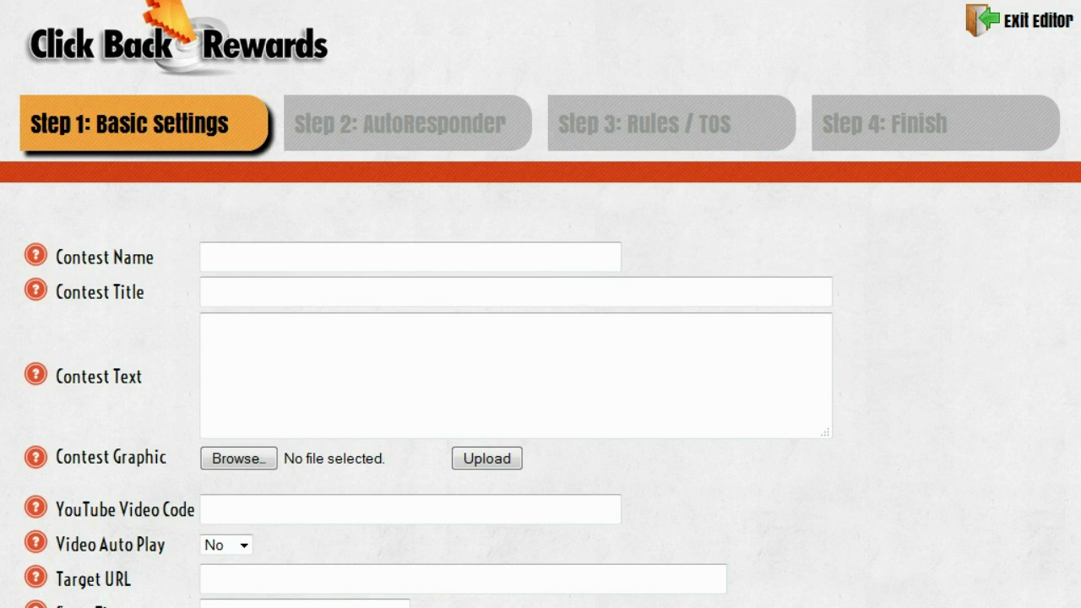
Step: Open the contest's Step 4: Finish settings and place the cursor in the empty Retargeting Code box
click(874, 134)
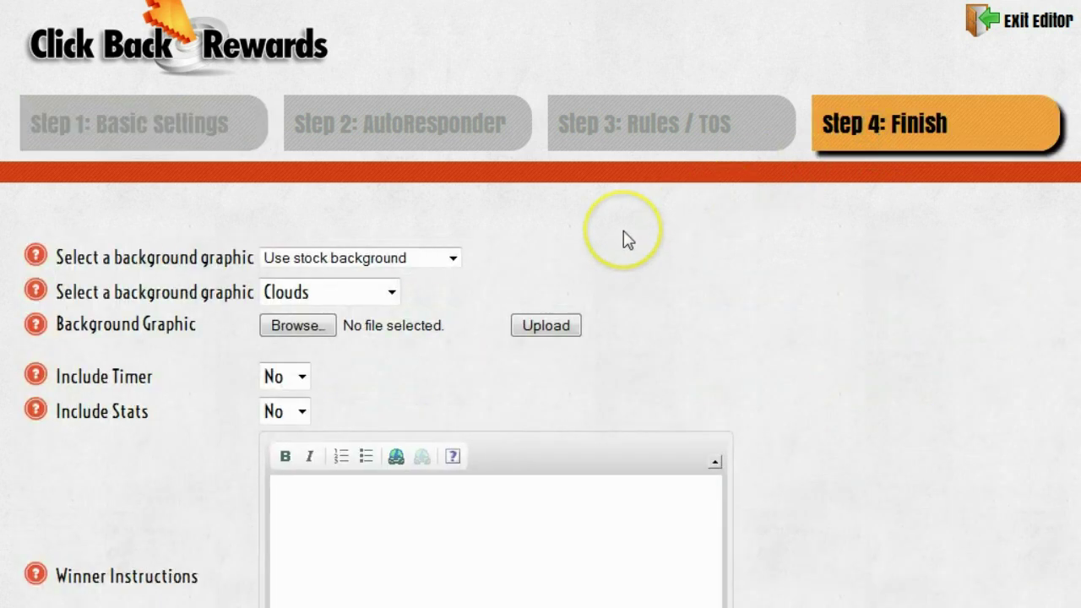
scroll(625, 236, down, 5)
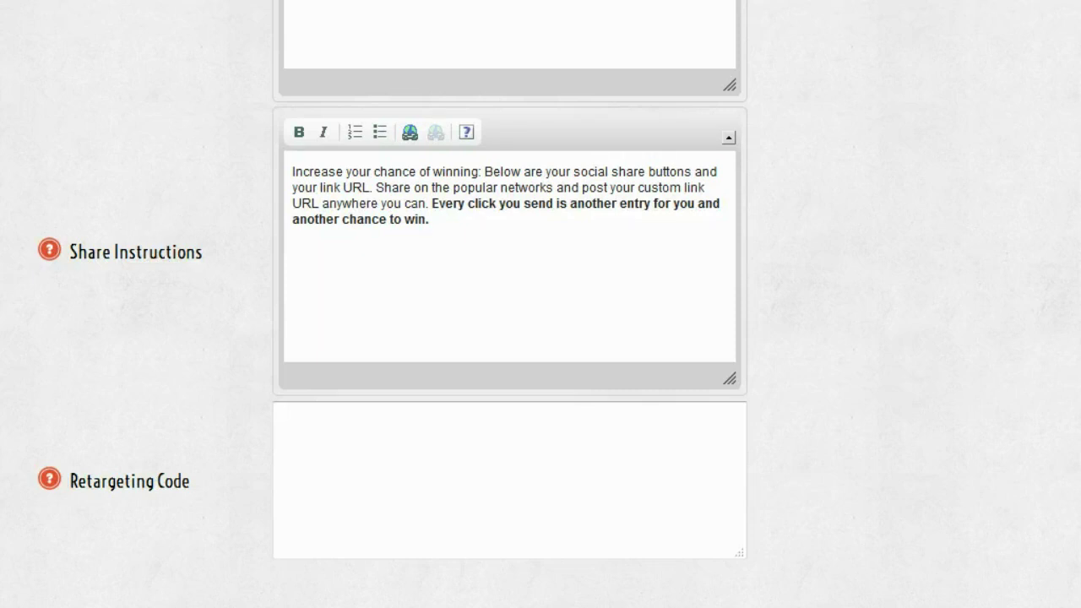
click(326, 487)
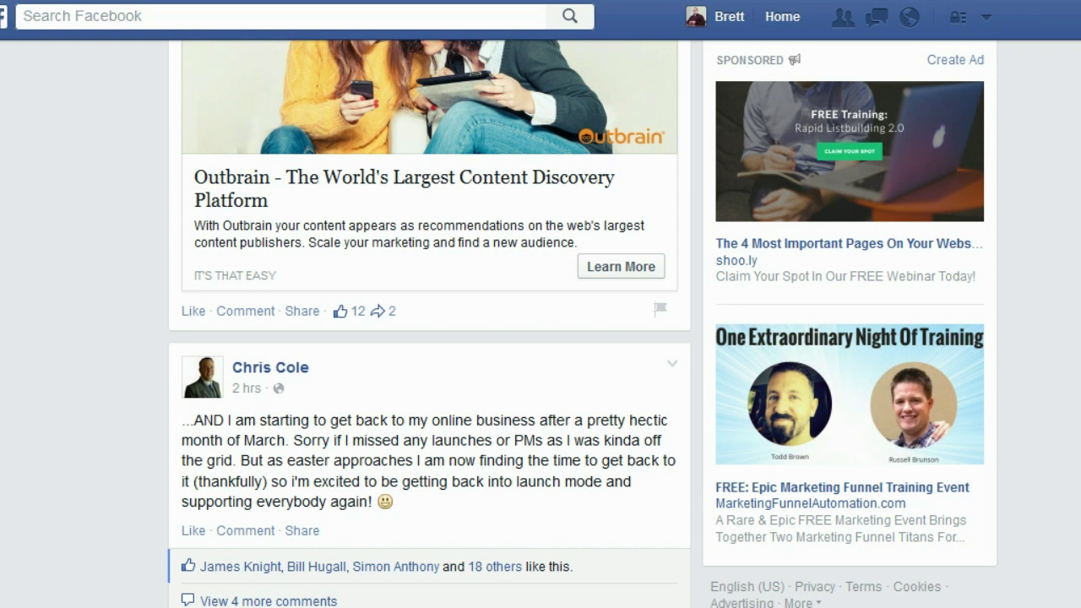
Step: Open Facebook's Manage Ads overview from the account menu to see the active ad account
click(987, 18)
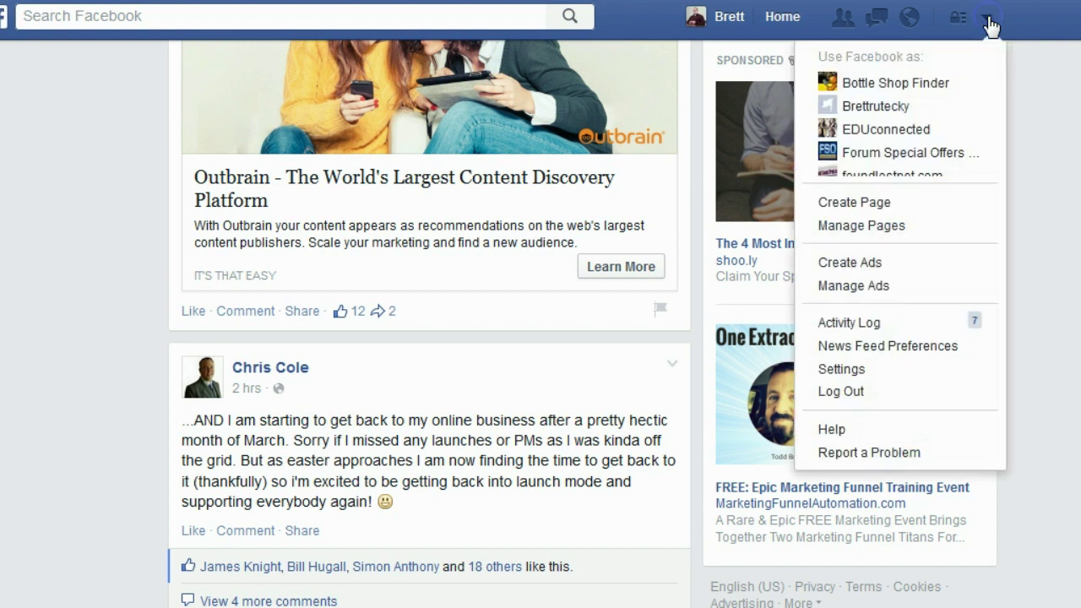
click(767, 289)
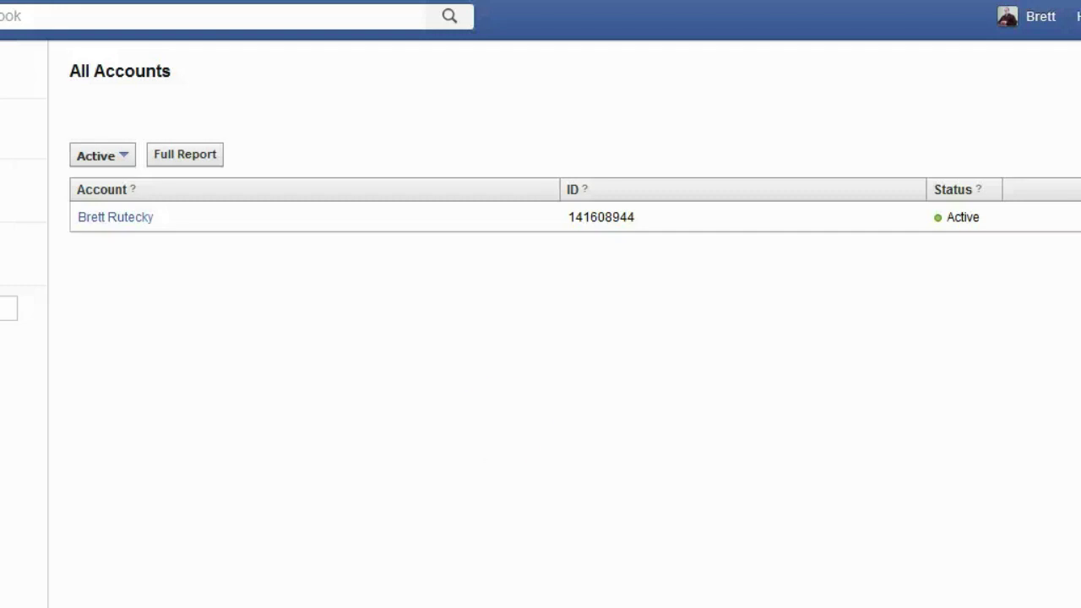
Step: In the ad account's Audiences section, start a new Custom Audience
click(118, 218)
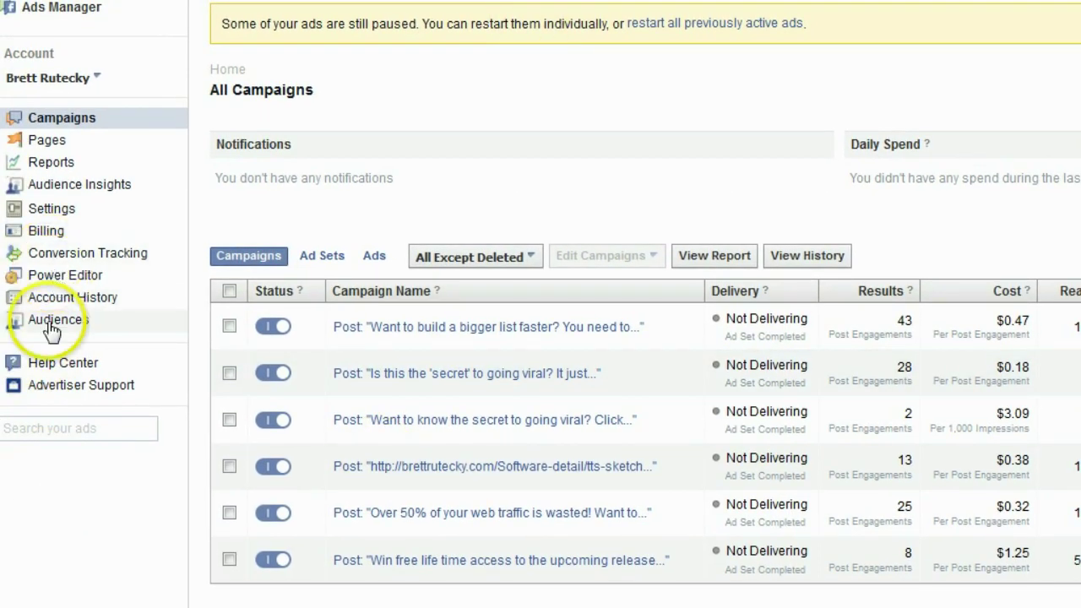
click(50, 328)
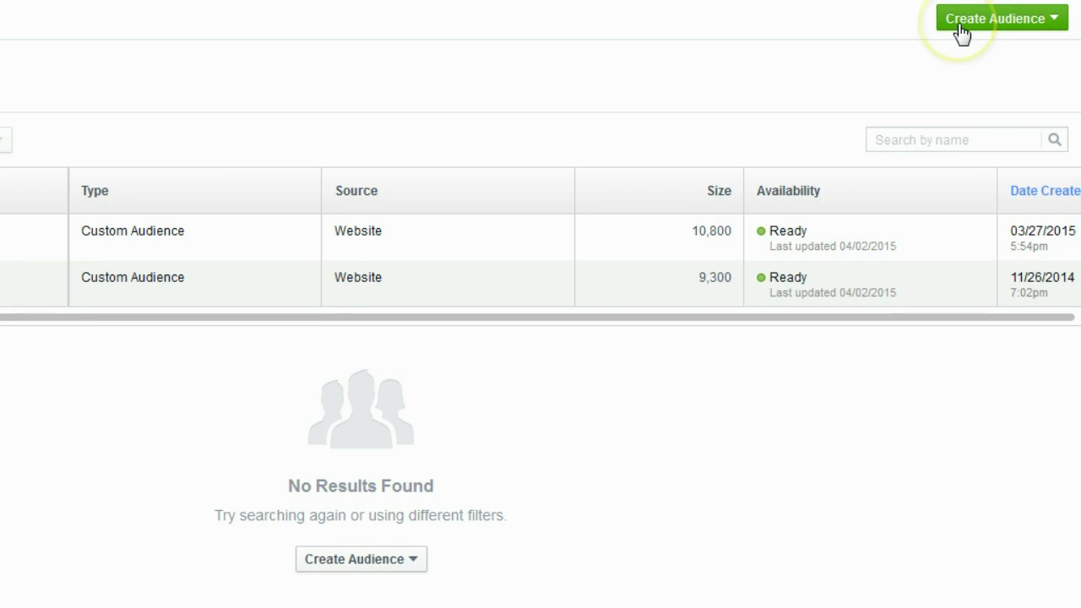
click(961, 31)
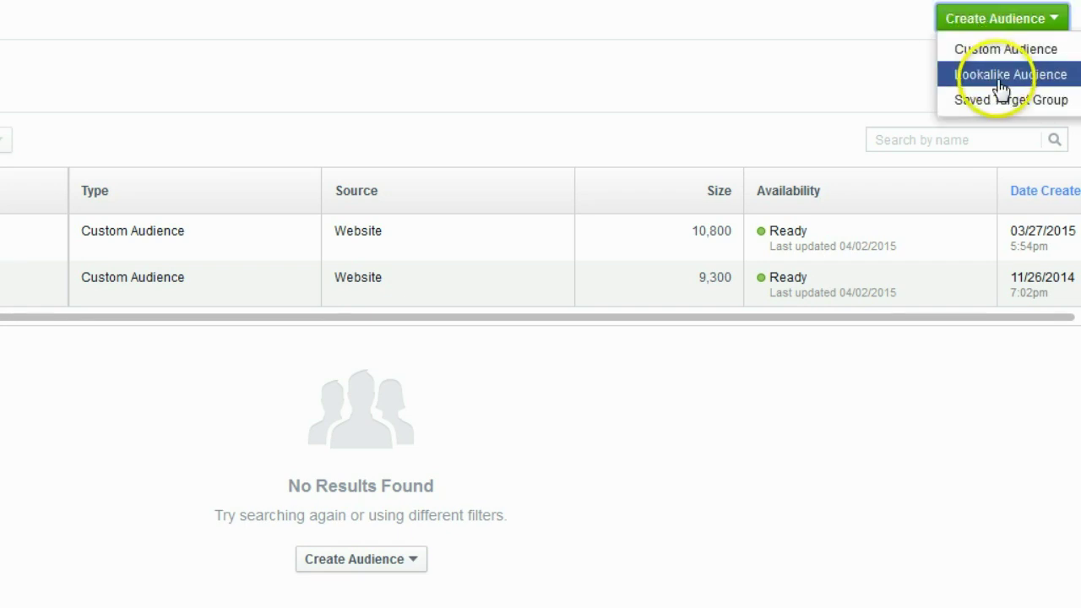
click(998, 55)
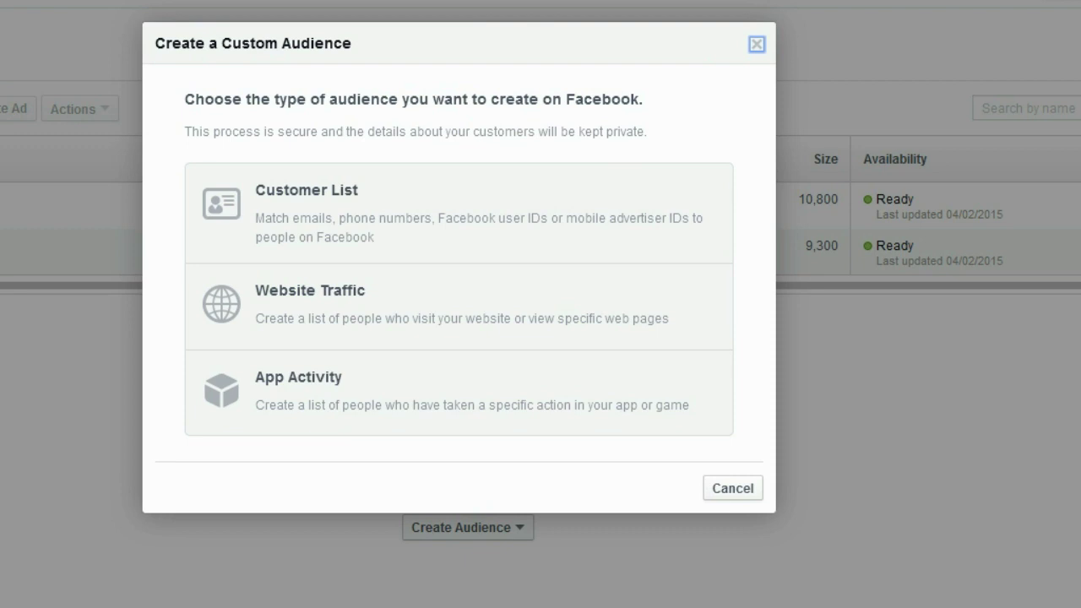
Step: Set up a Website Traffic audience for the last 90 days named 'Contest Visitors'
click(300, 298)
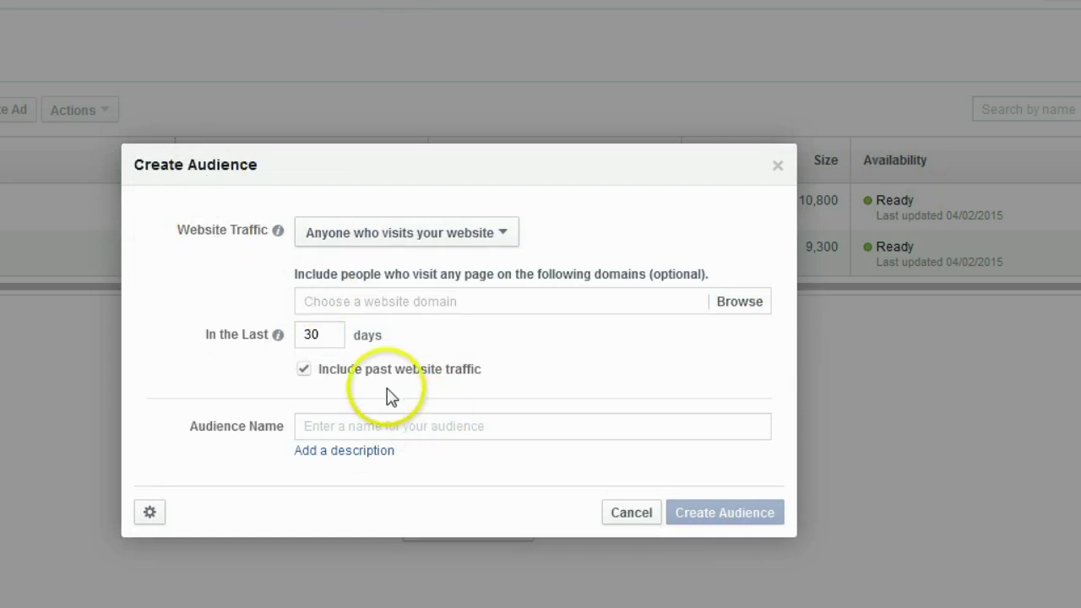
click(334, 336)
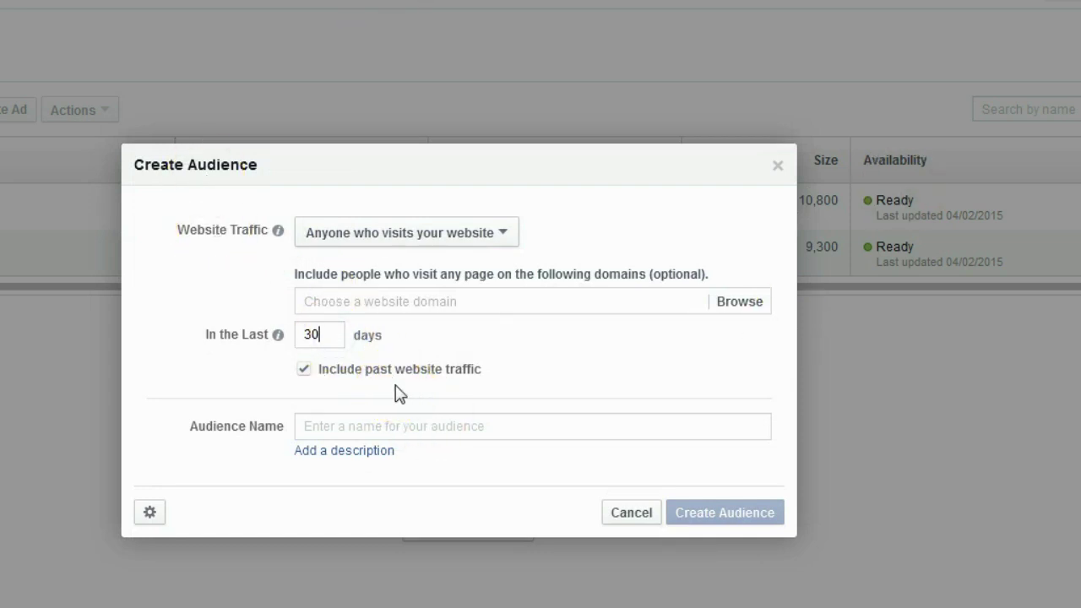
key(BackSpace)
key(BackSpace)
text(9)
text(0)
click(384, 423)
text(Cpo)
key(BackSpace)
key(BackSpace)
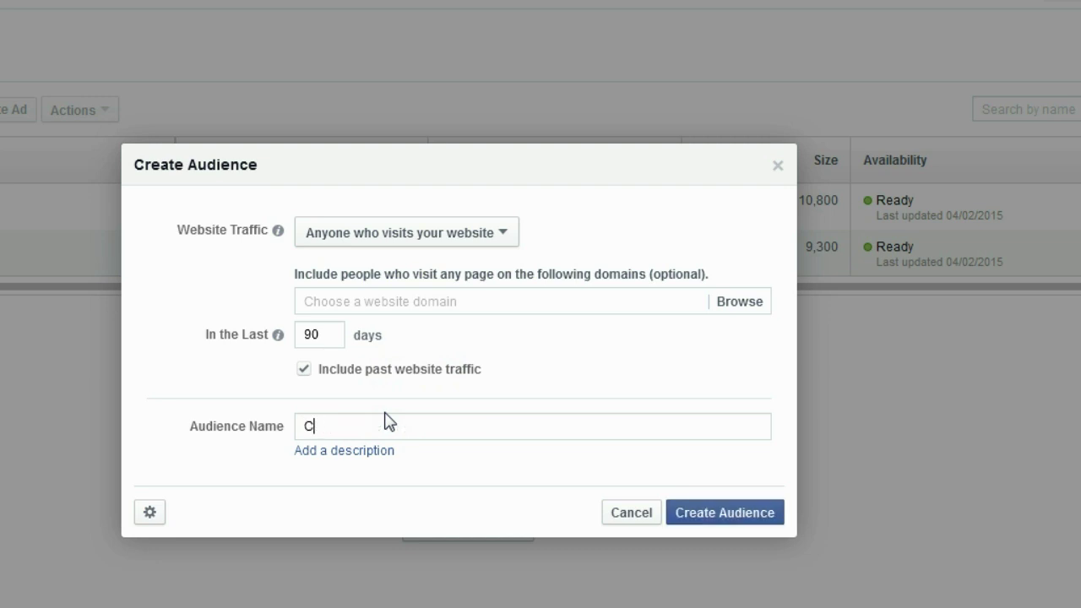
text(ontest Vi)
text(sitors)
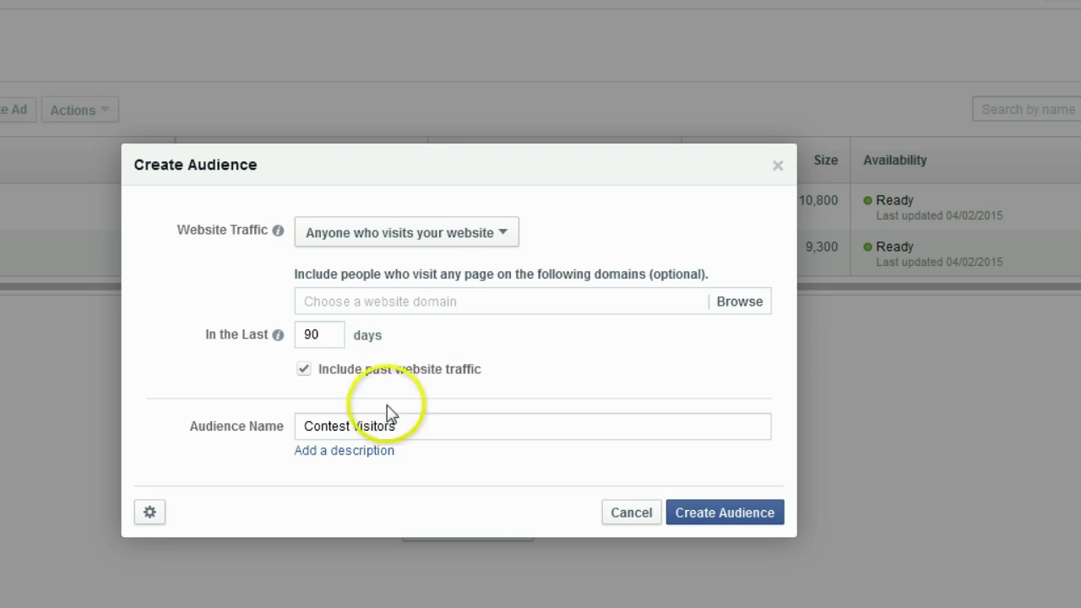
Step: Copy the full custom audience pixel code and return to the contest editor
click(150, 516)
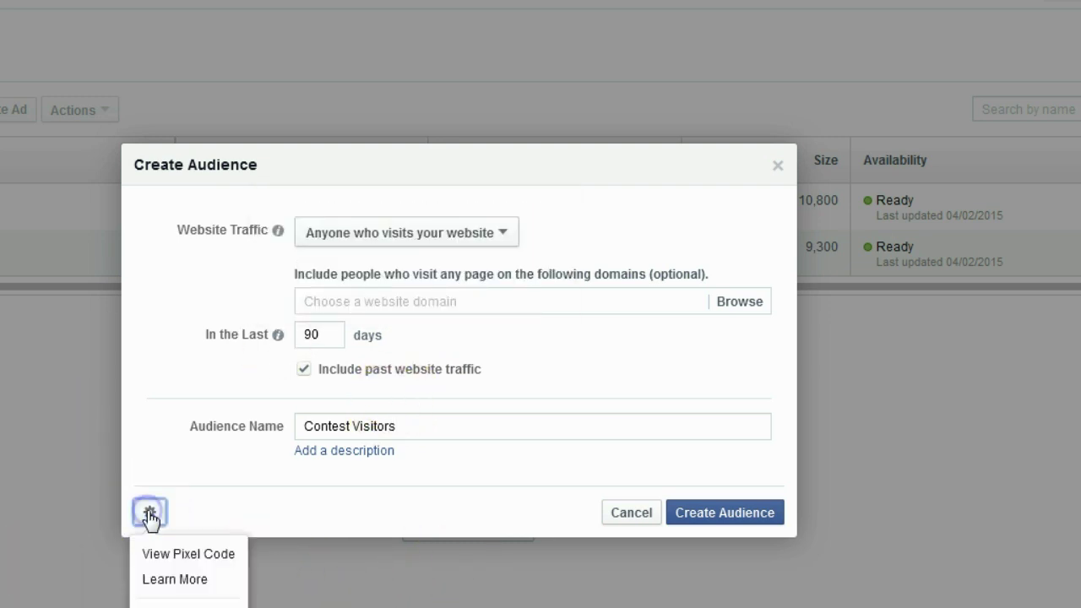
click(179, 554)
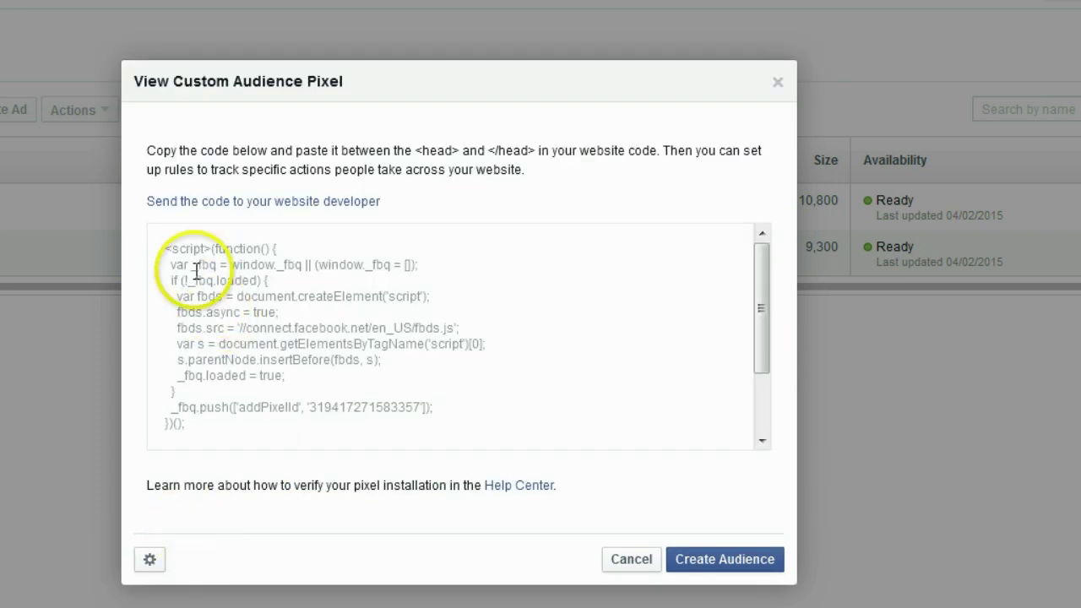
drag(169, 255, 235, 345)
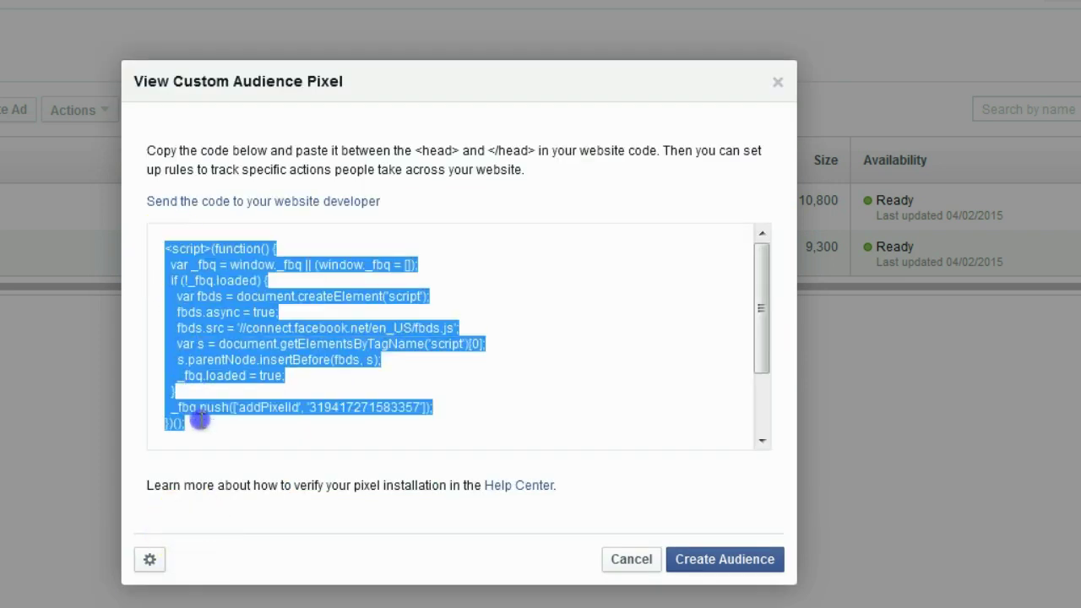
right_click(230, 340)
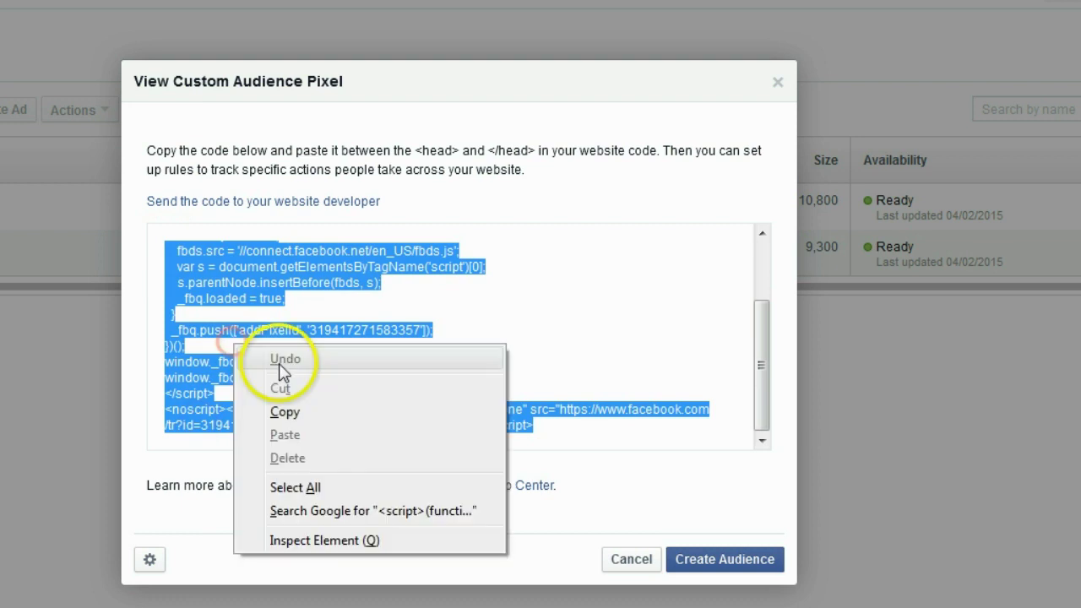
click(280, 406)
click(748, 560)
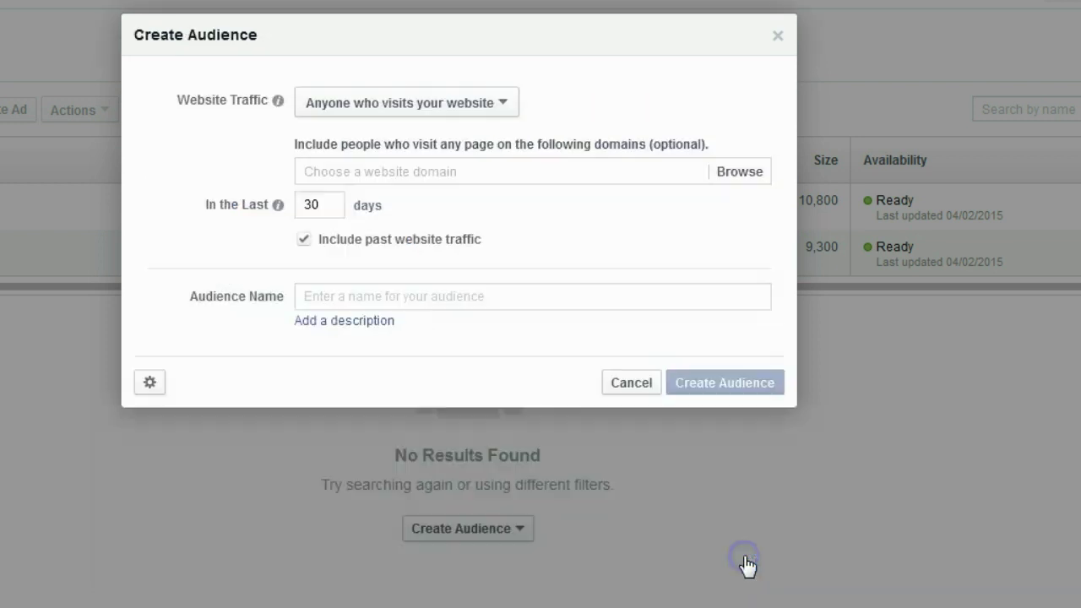
click(84, 580)
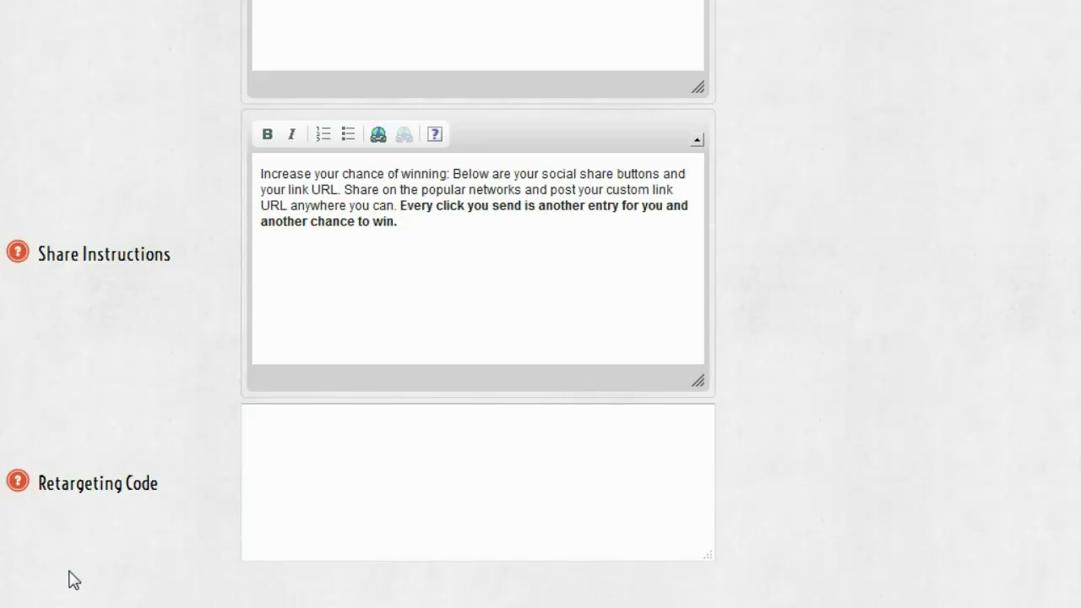
Step: Paste the copied Facebook pixel code into the Retargeting Code box and check it
click(310, 442)
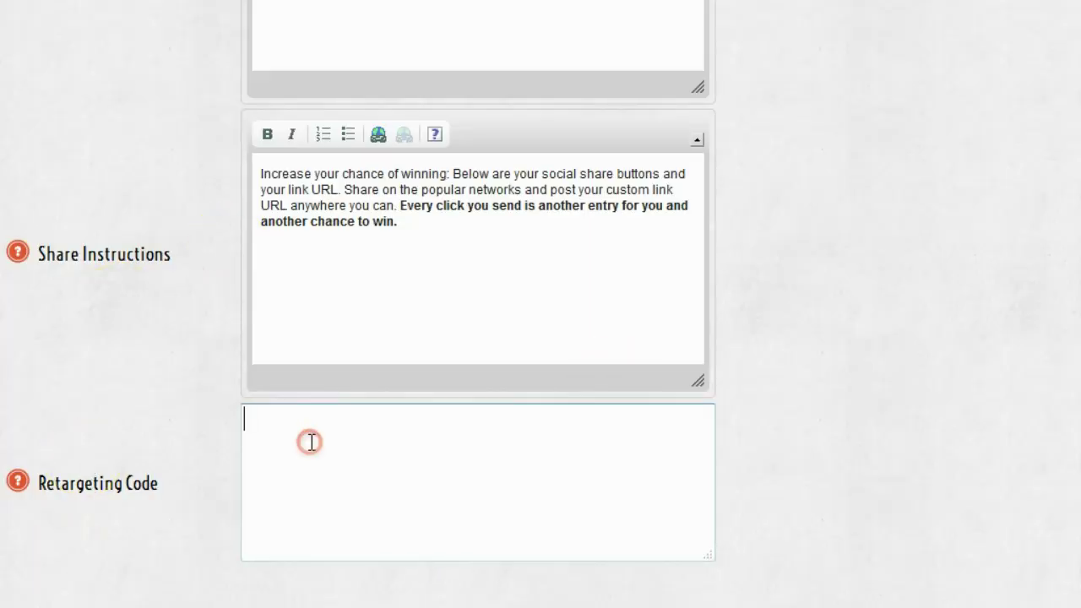
right_click(310, 442)
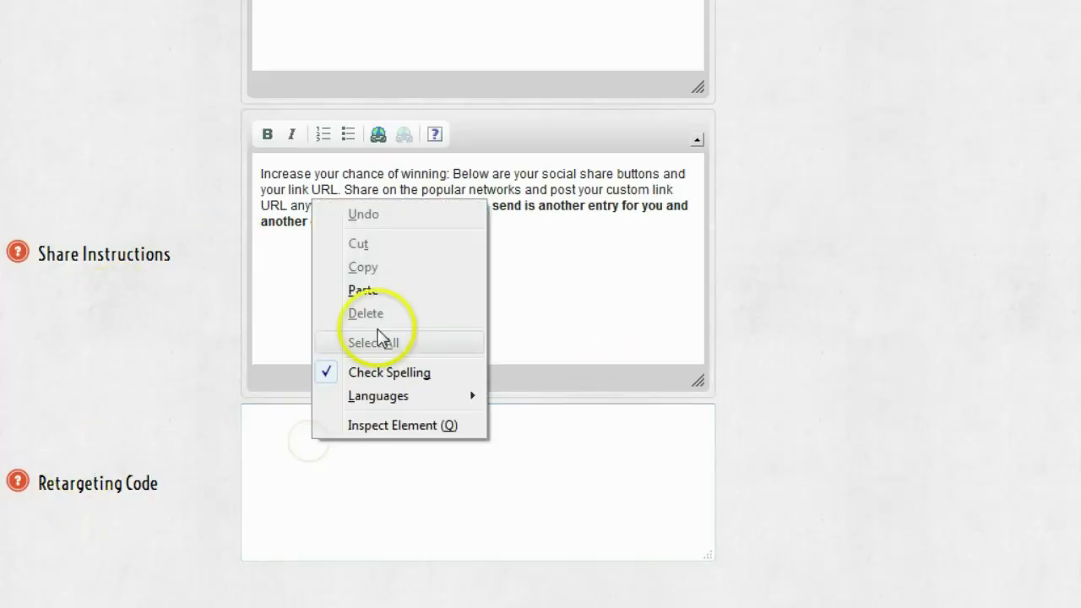
click(363, 291)
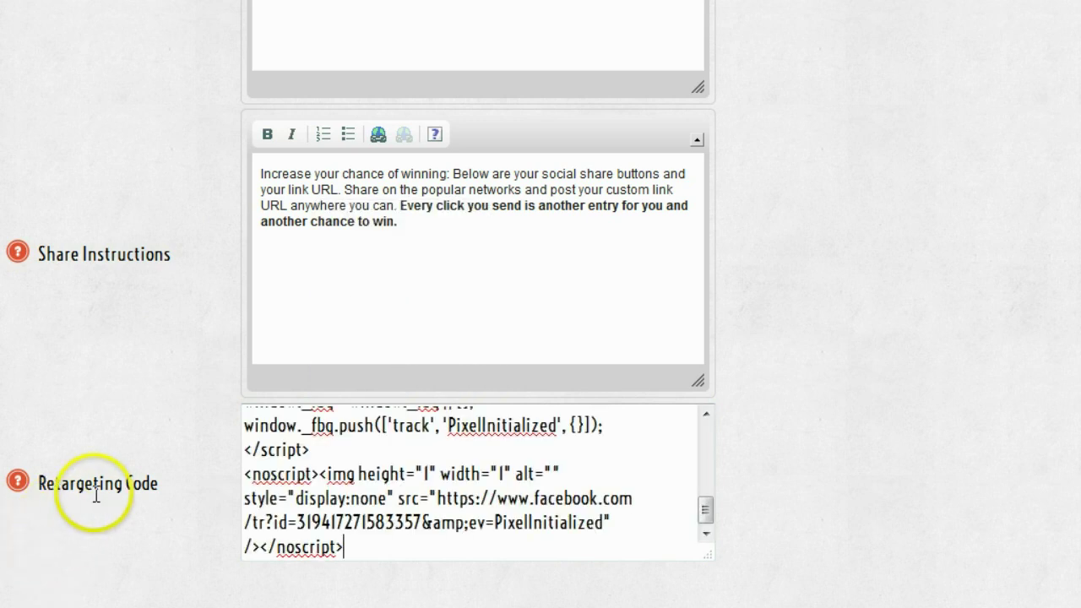
scroll(851, 334, up, 2)
scroll(837, 253, up, 4)
scroll(781, 270, down, 2)
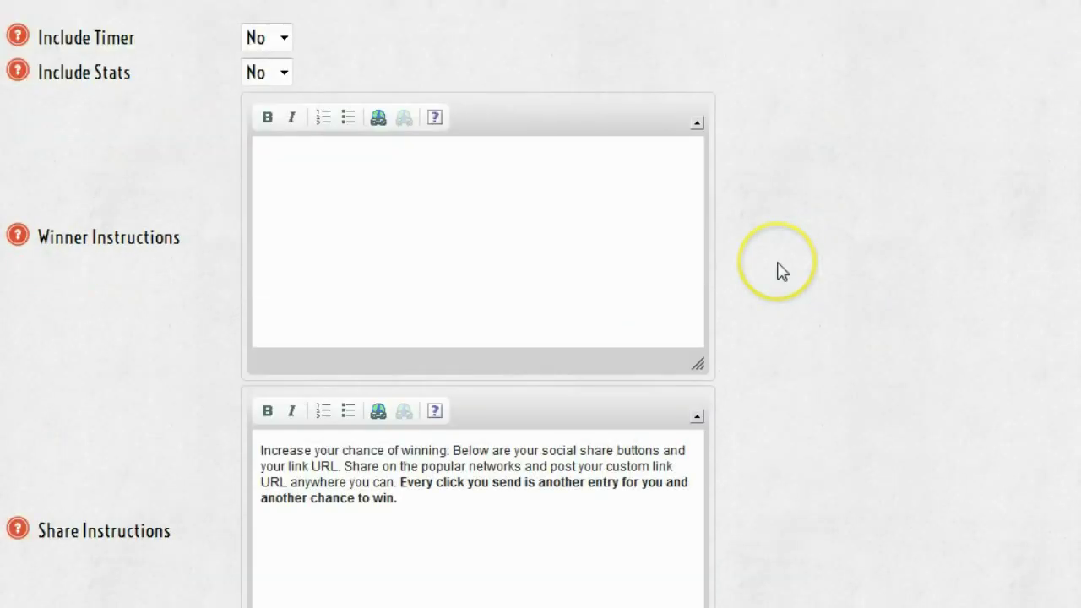
scroll(782, 271, down, 3)
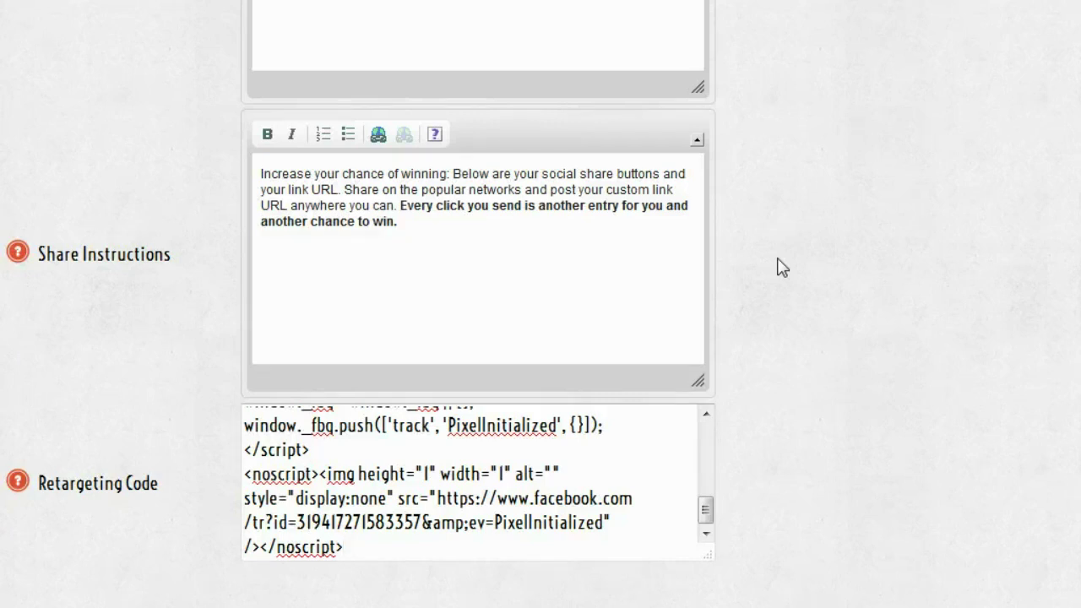
click(652, 341)
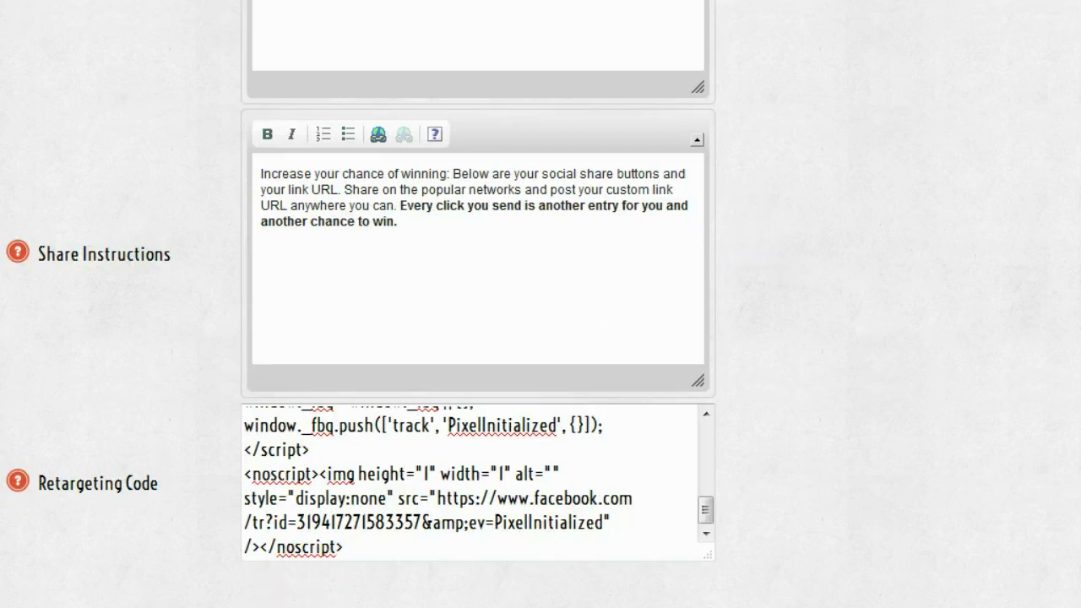